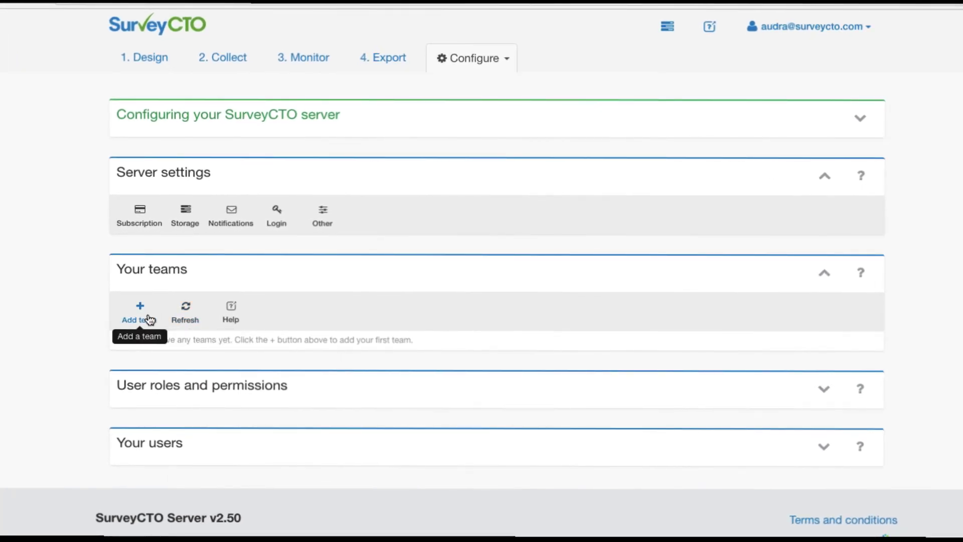
From Add team, go to Add/remove teams and set the subscription to 2 teams.
click(149, 318)
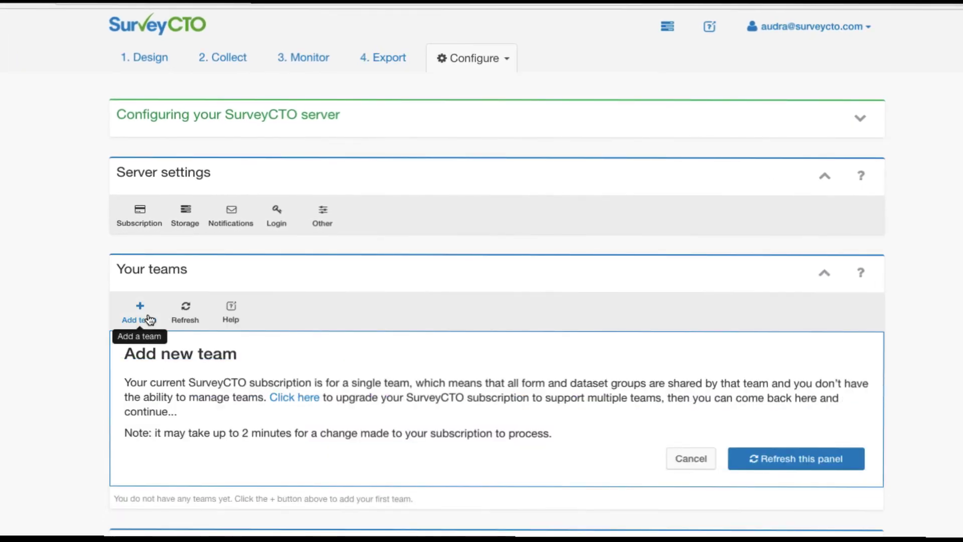
click(289, 399)
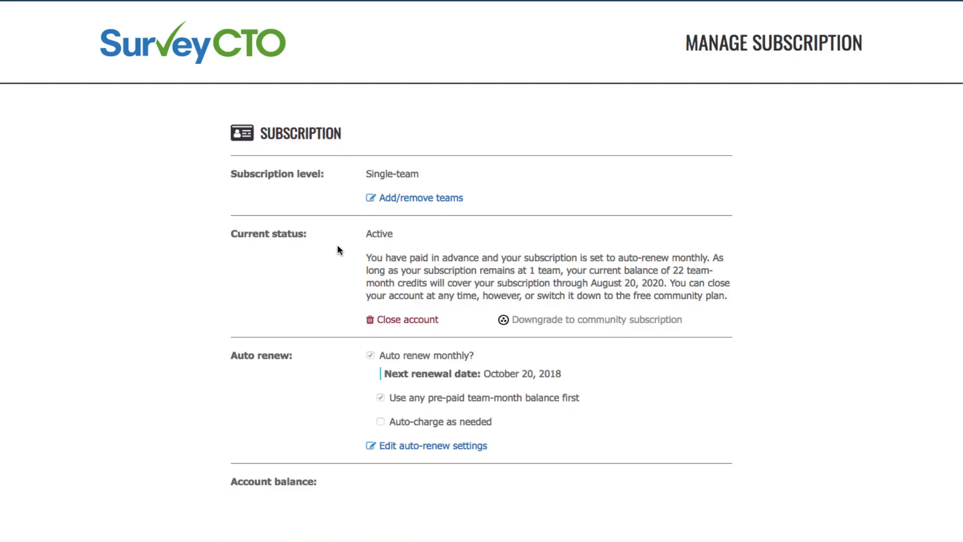
click(388, 197)
click(479, 416)
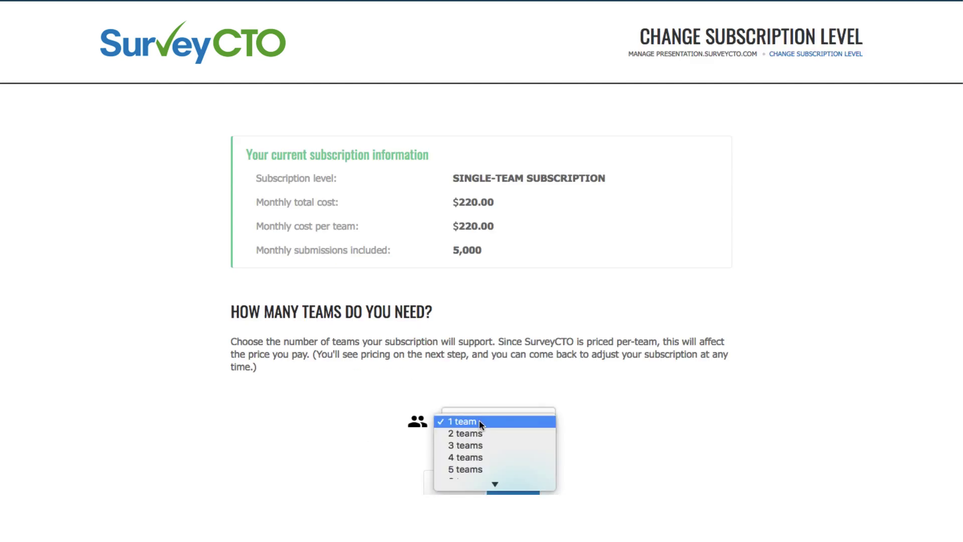
click(480, 432)
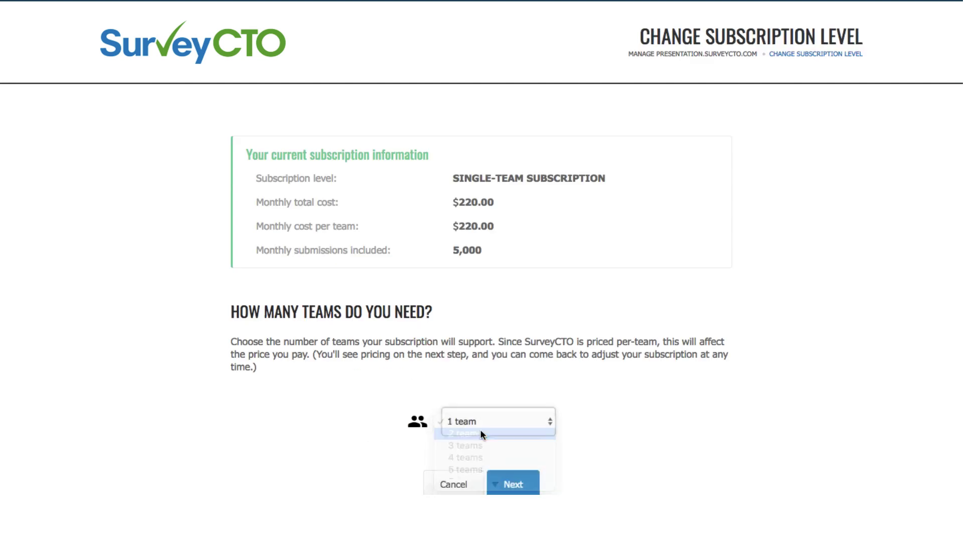
Accept the terms and apply the 2-team subscription upgrade at $440.00 per month.
click(510, 491)
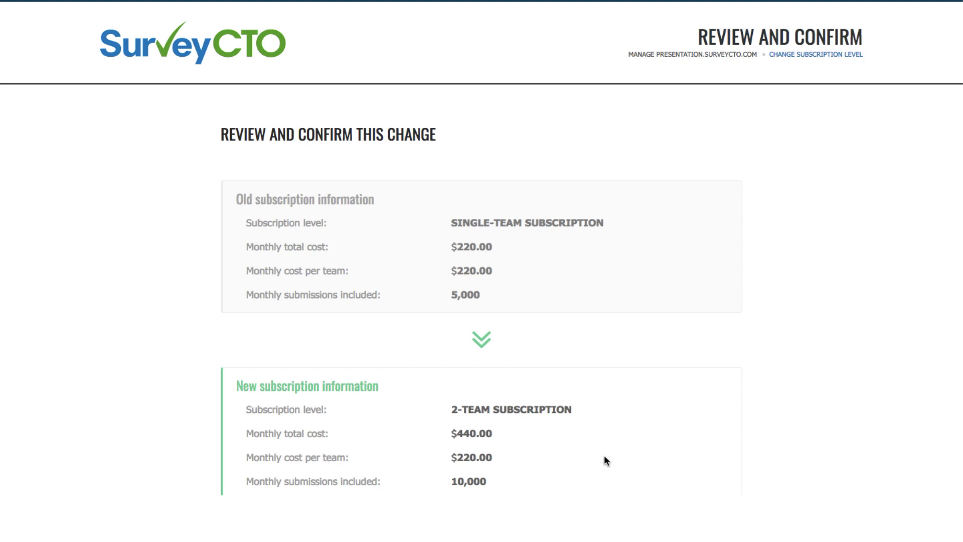
scroll(605, 457, down, 3)
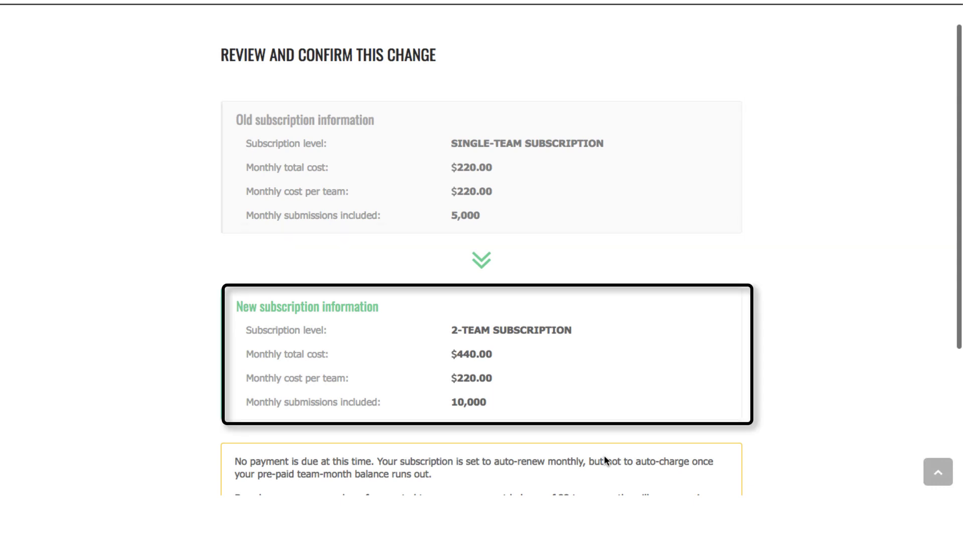
scroll(604, 459, down, 2)
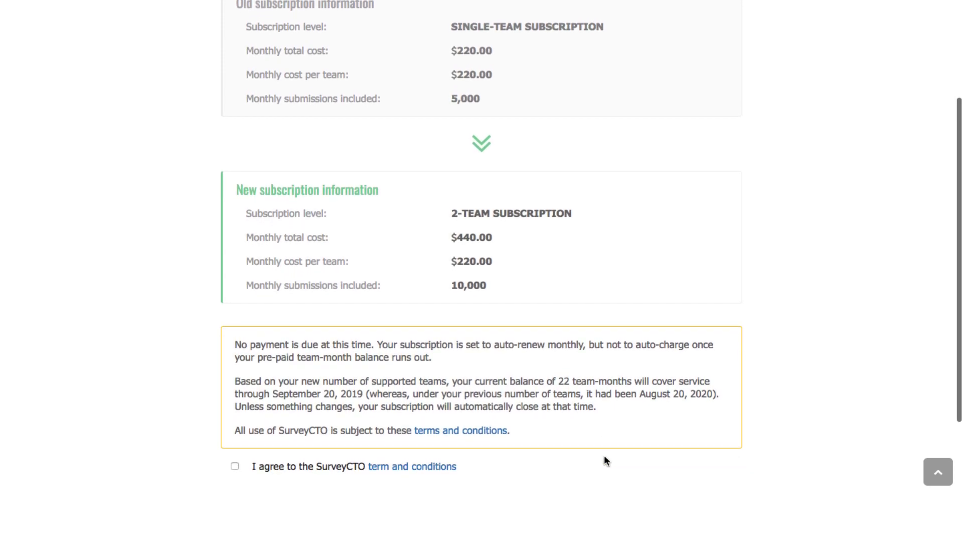
scroll(605, 460, down, 2)
scroll(605, 461, down, 1)
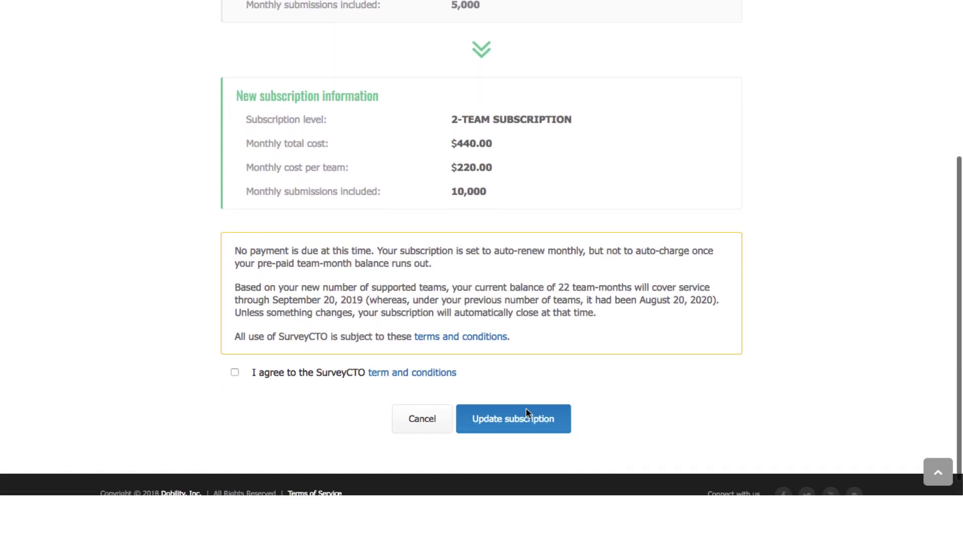
click(235, 372)
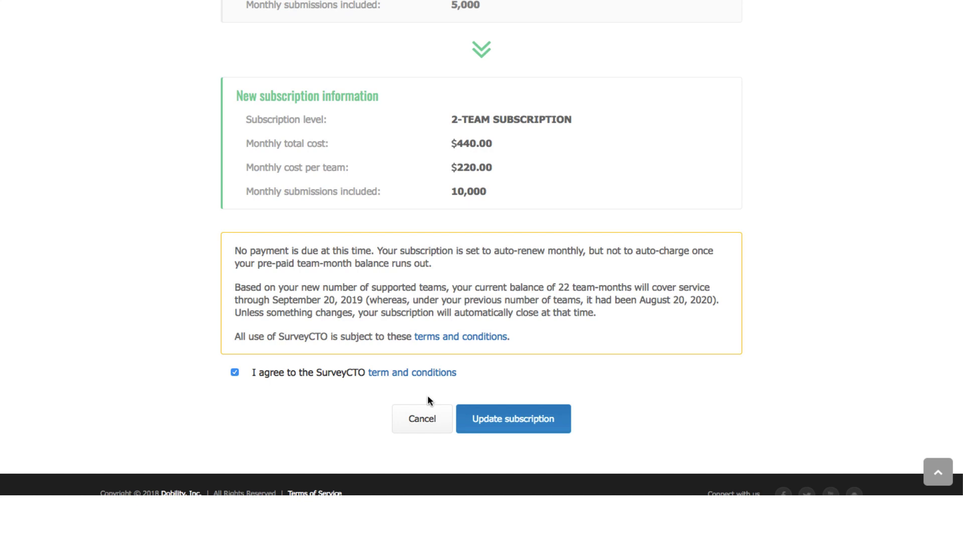
click(488, 420)
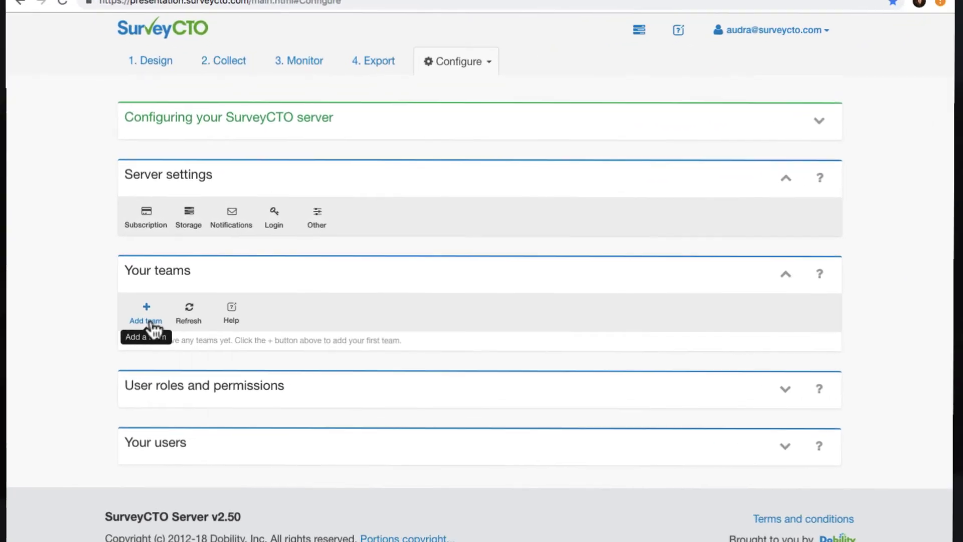
Name the new team 'Team A Region 1' (ID team_a_region_1) with reference code 'Budget Code A123'.
click(150, 322)
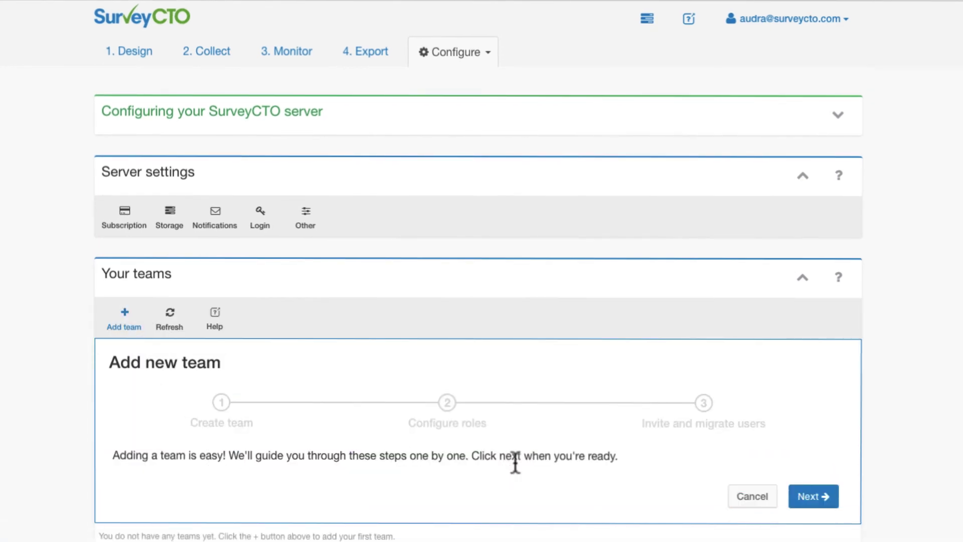
click(814, 496)
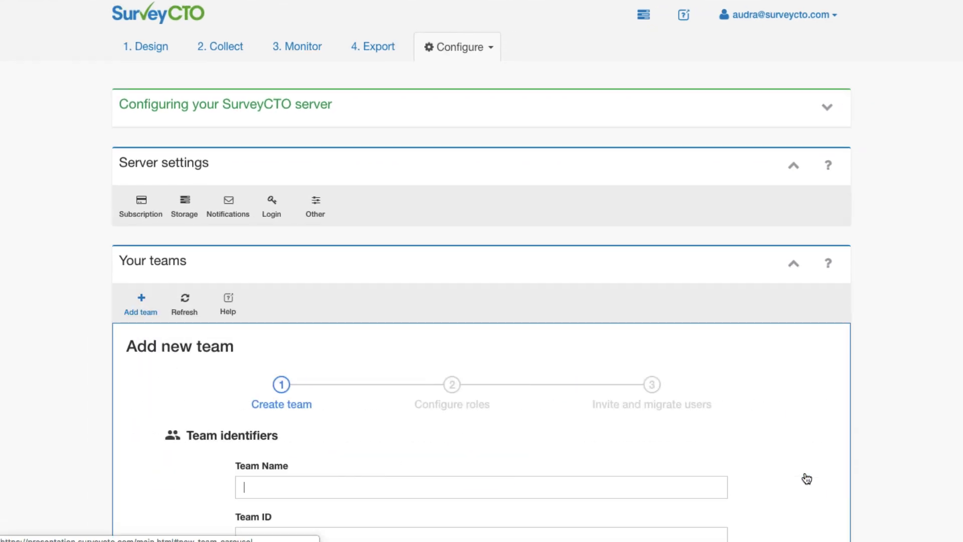
text(Team A)
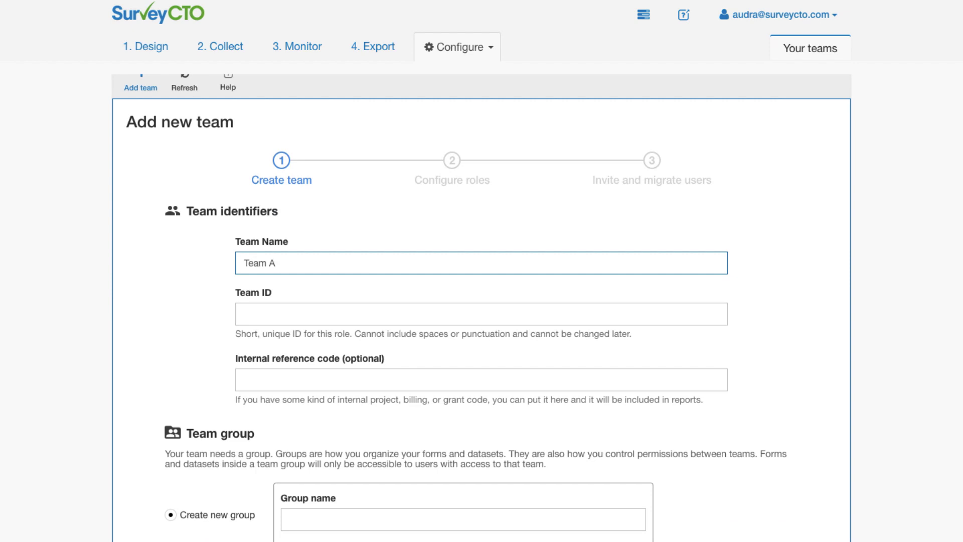
text( Region 1)
key(Tab)
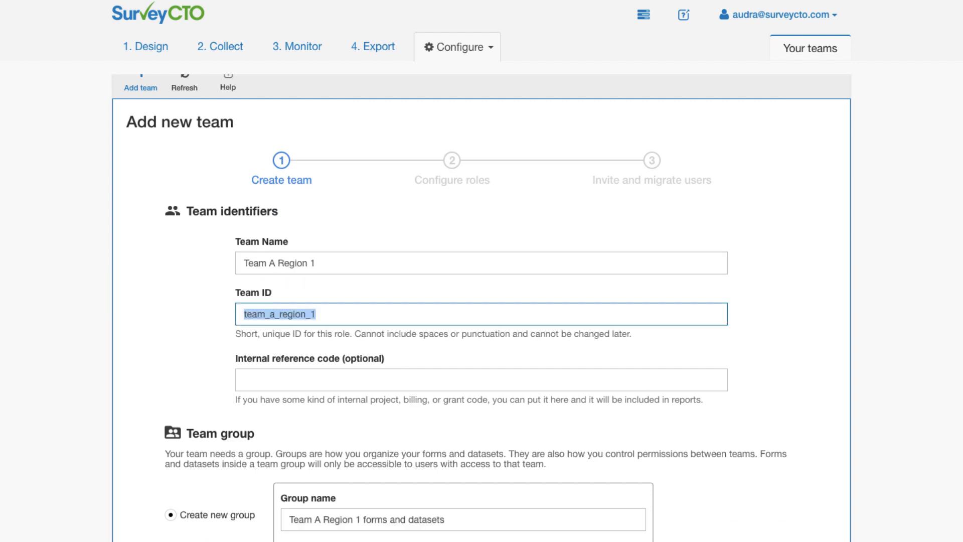
key(Tab)
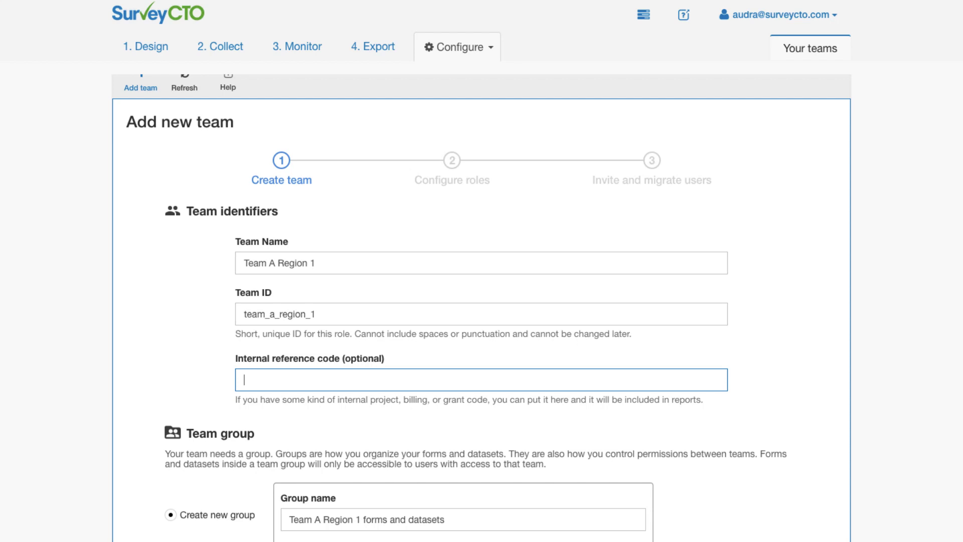
text(Budget C)
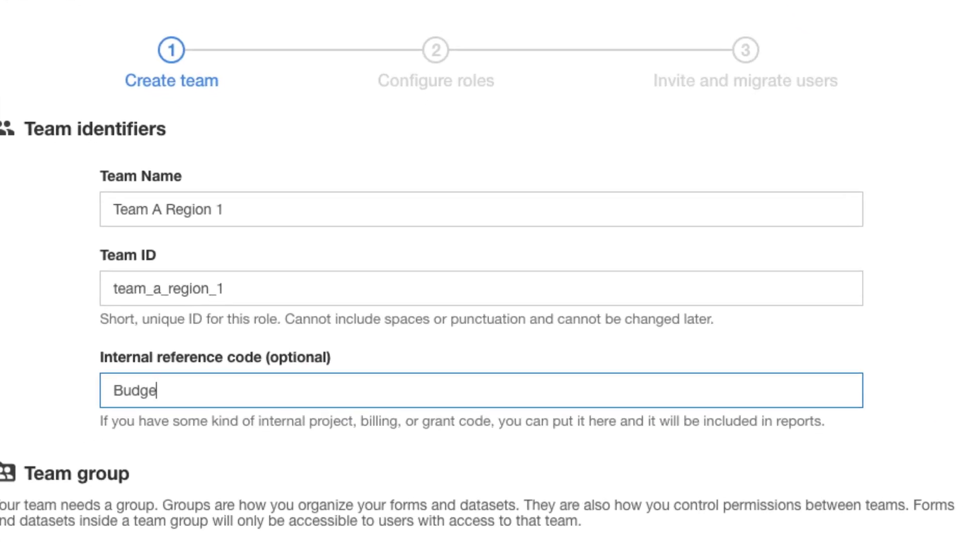
text(ode)
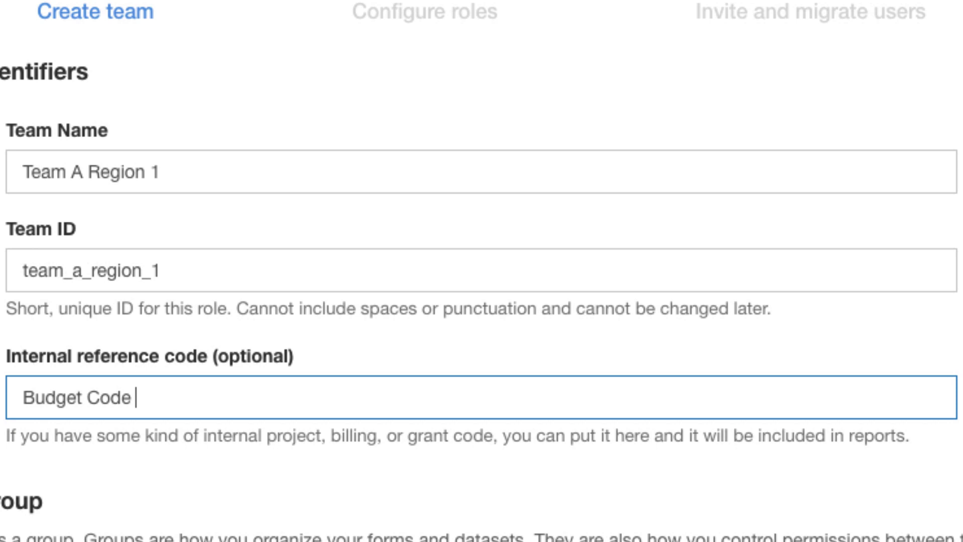
text( A12)
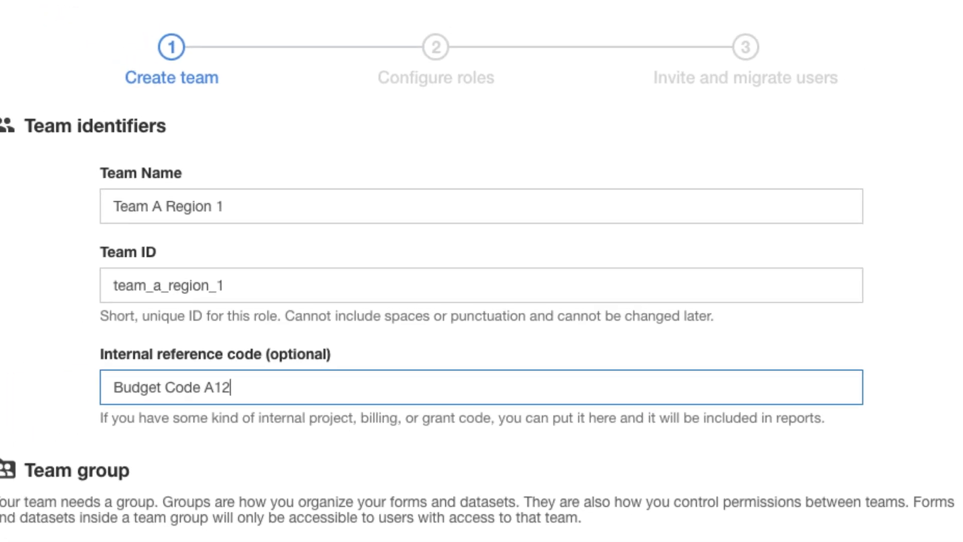
text(3)
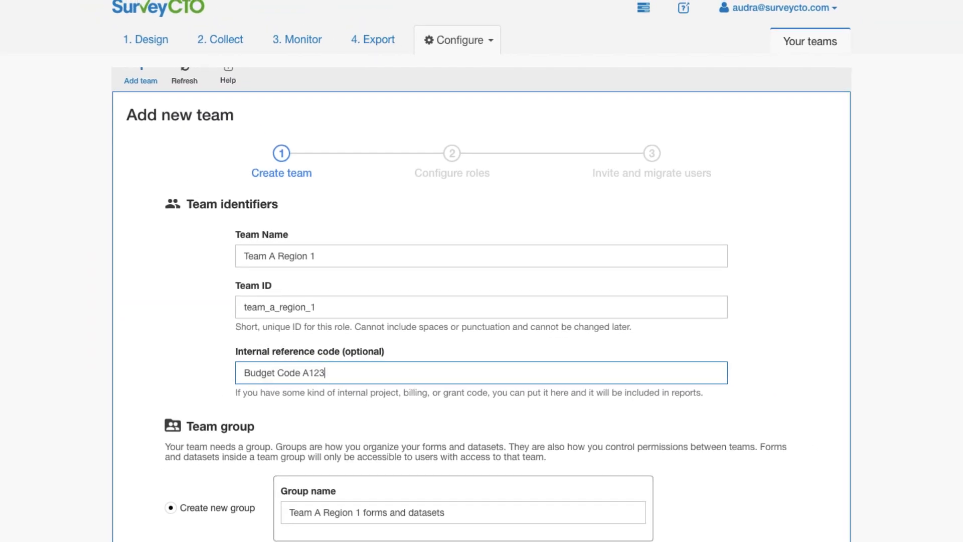
Choose the existing Project A group as the team group and create the team.
scroll(482, 301, down, 4)
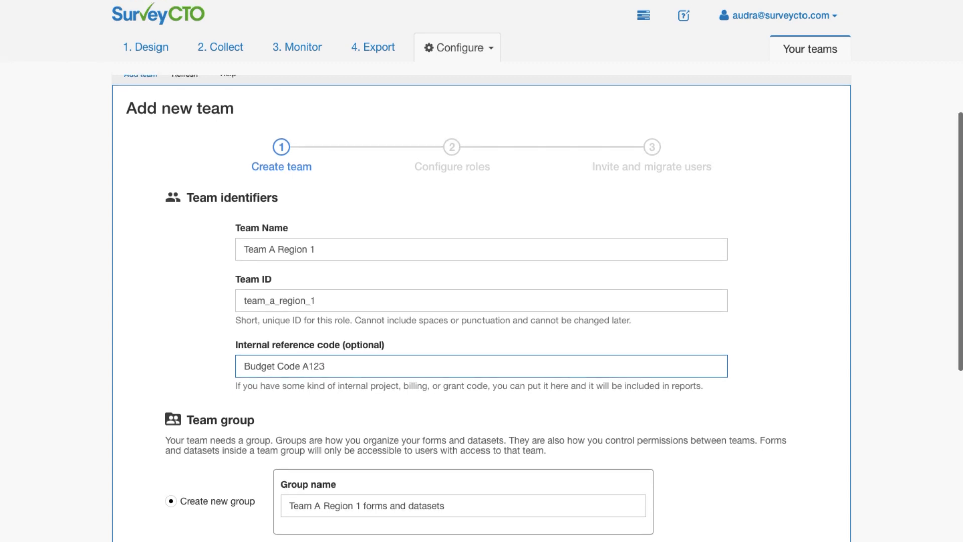
scroll(482, 301, down, 3)
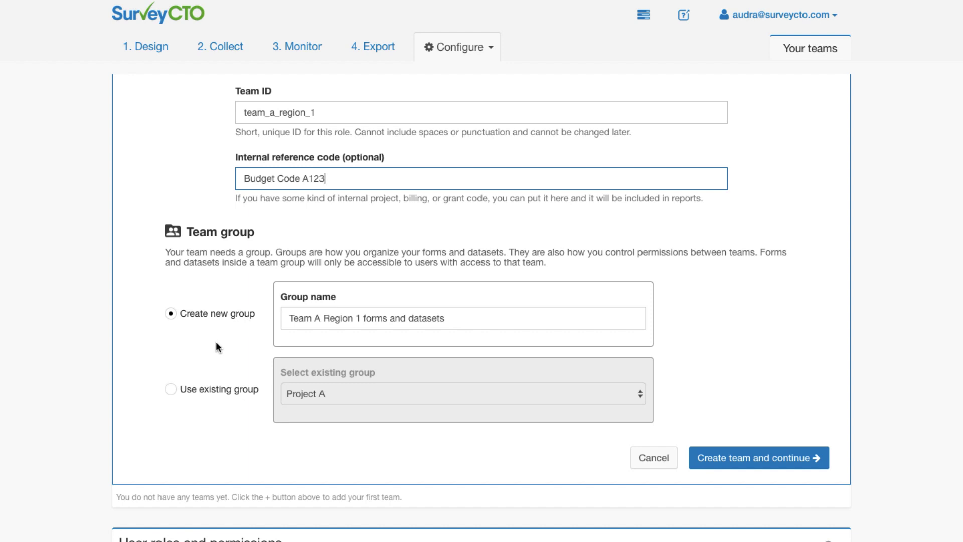
click(172, 391)
click(307, 393)
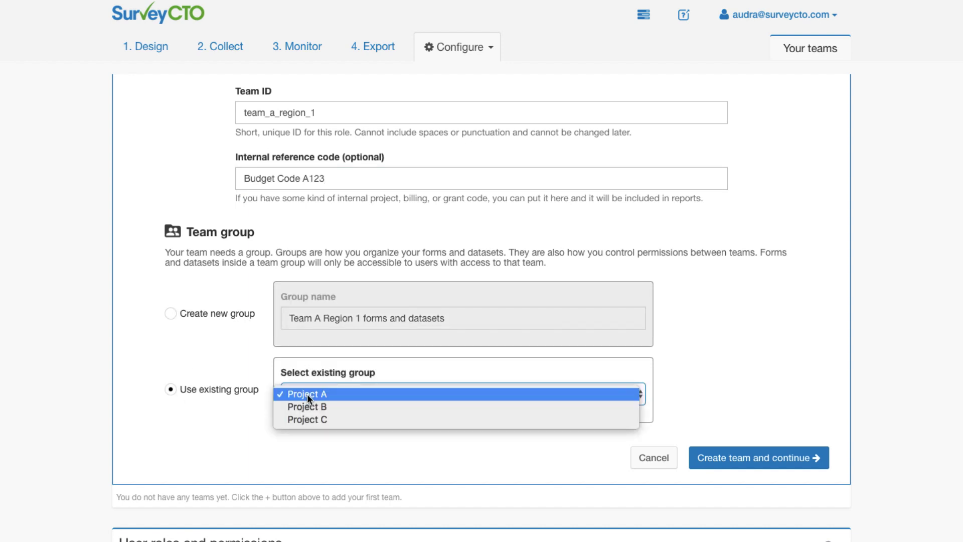
click(362, 394)
click(729, 456)
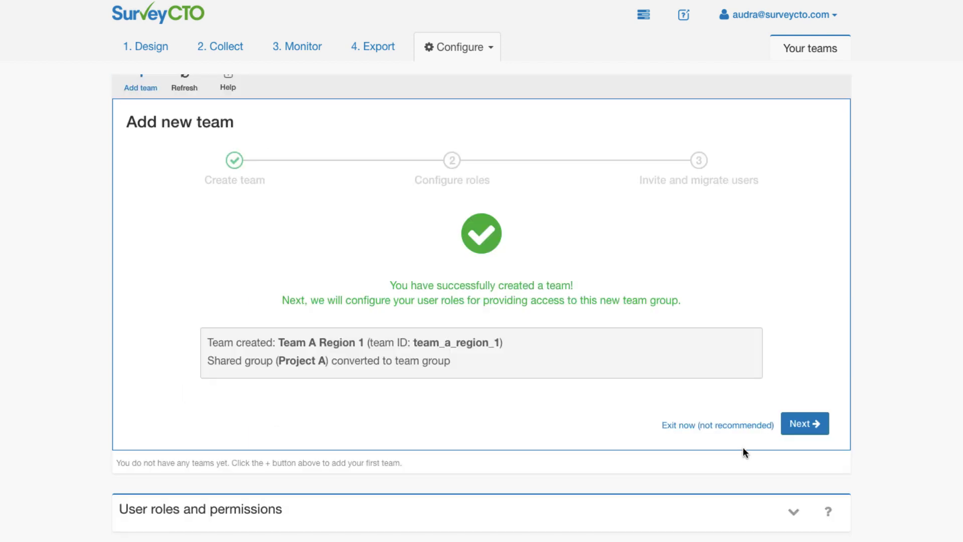
Exclude the Form and data manager role from the roles to copy.
click(805, 424)
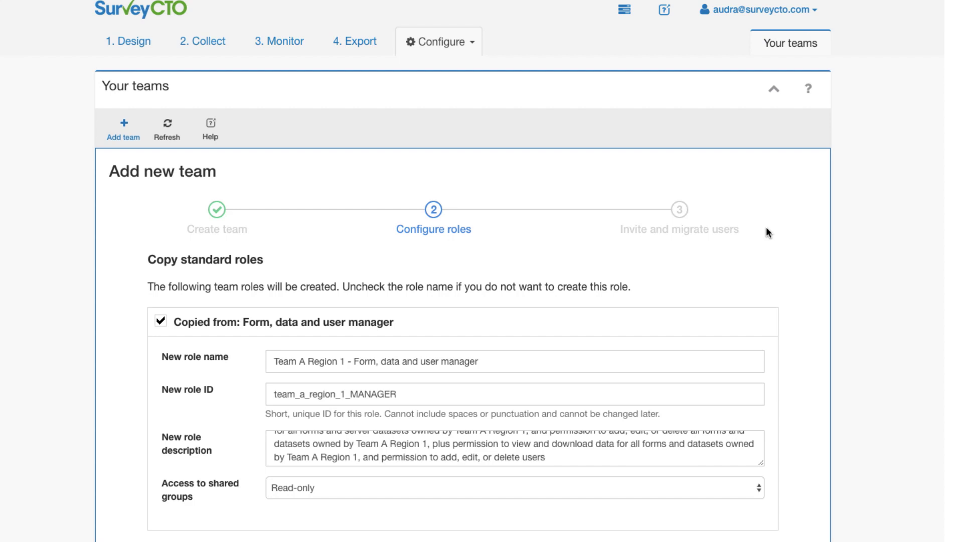
scroll(767, 232, down, 3)
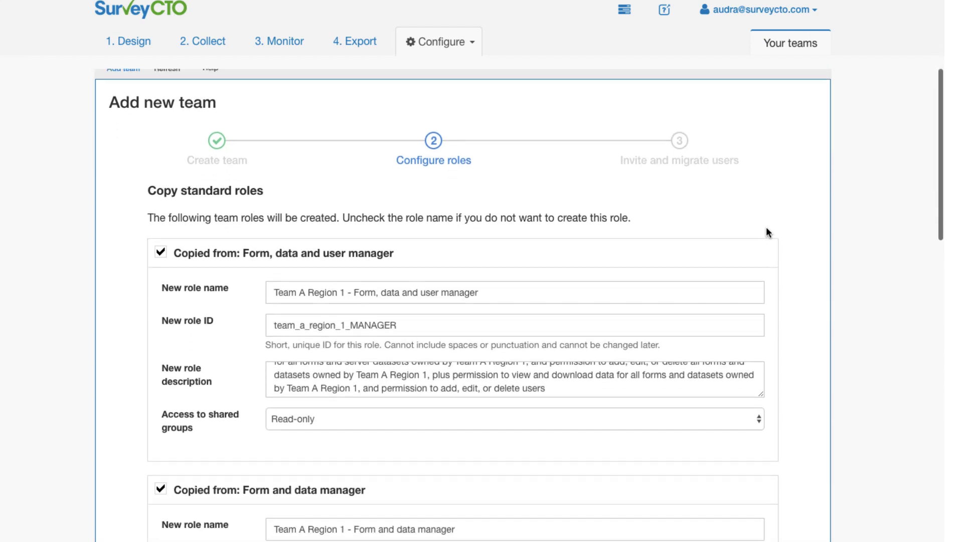
scroll(767, 230, down, 2)
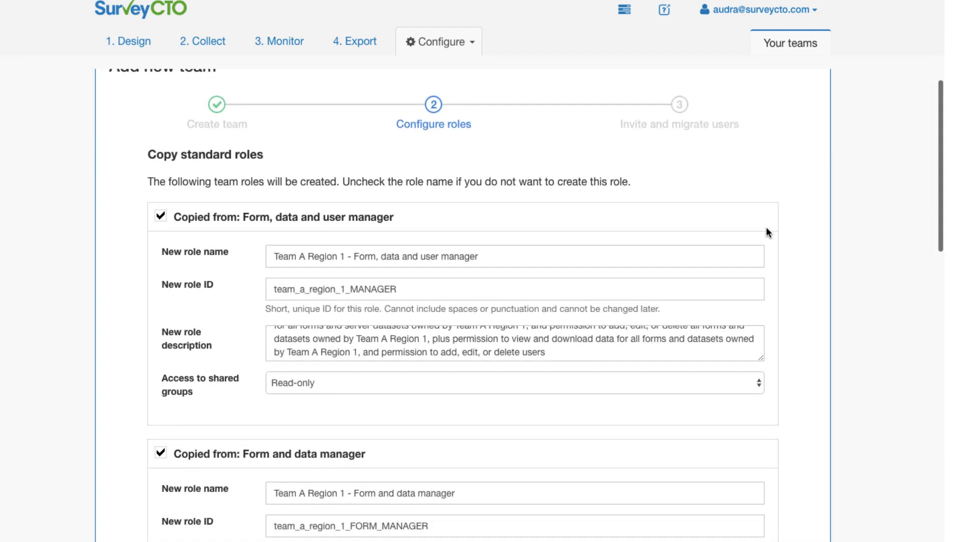
scroll(766, 232, down, 3)
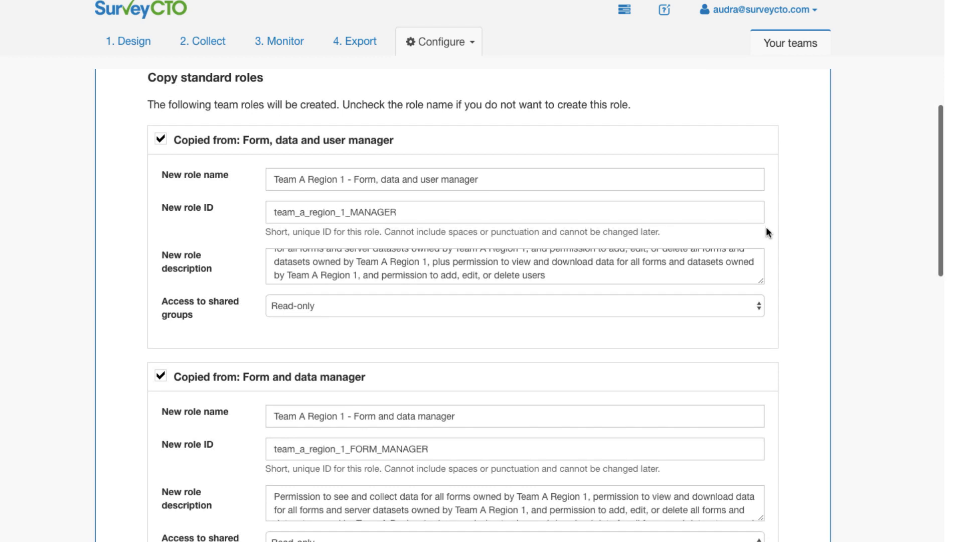
scroll(766, 233, down, 5)
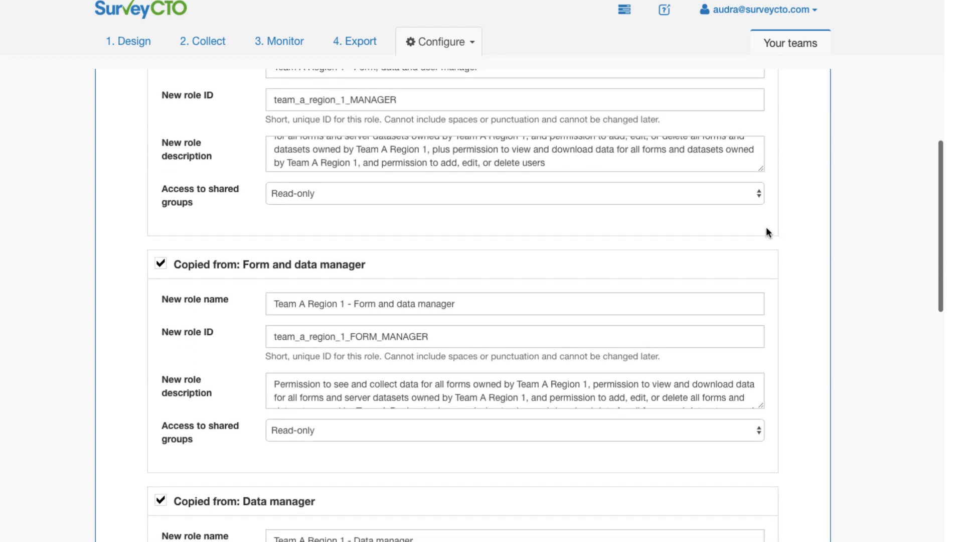
scroll(766, 232, down, 4)
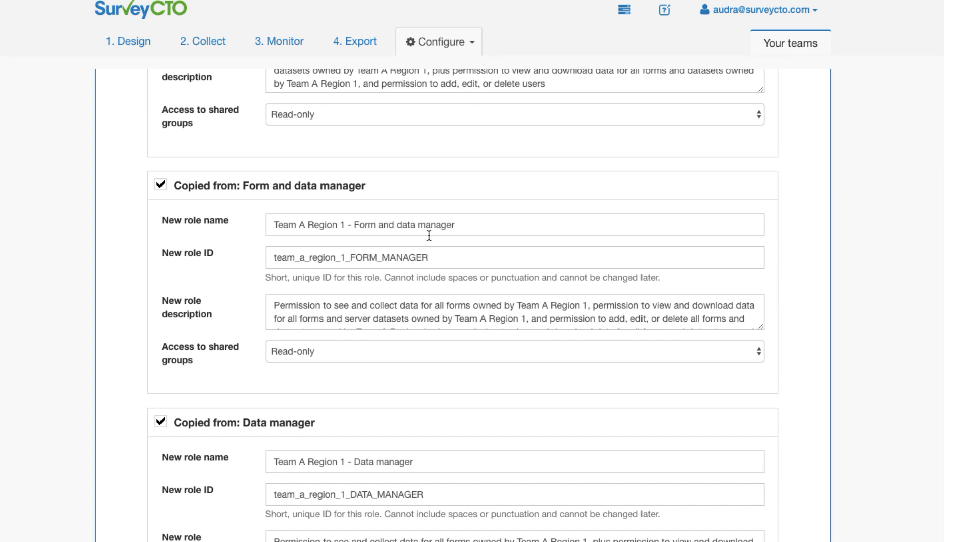
click(162, 187)
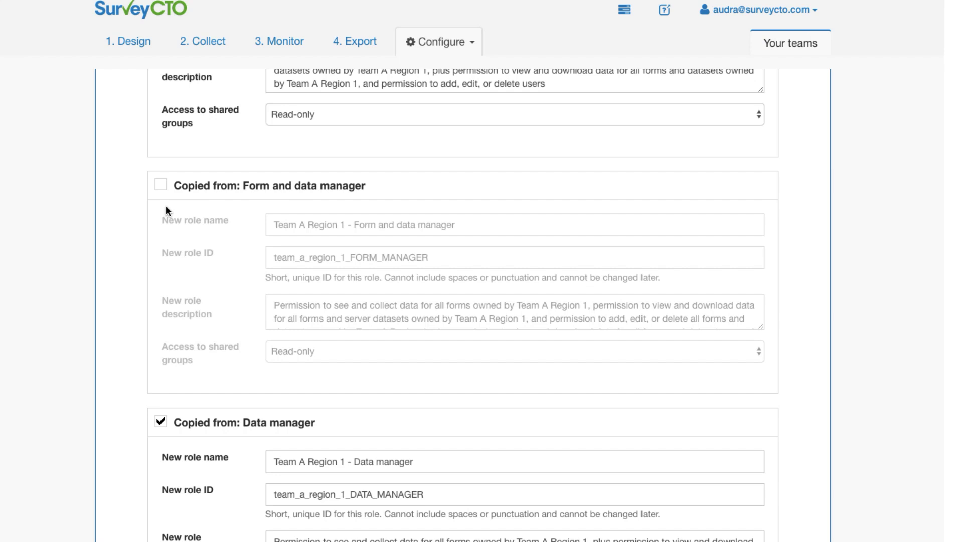
Suffix the Data manager role's name, ID and description with District 1 and give it Data manager shared-group access.
scroll(182, 278, down, 3)
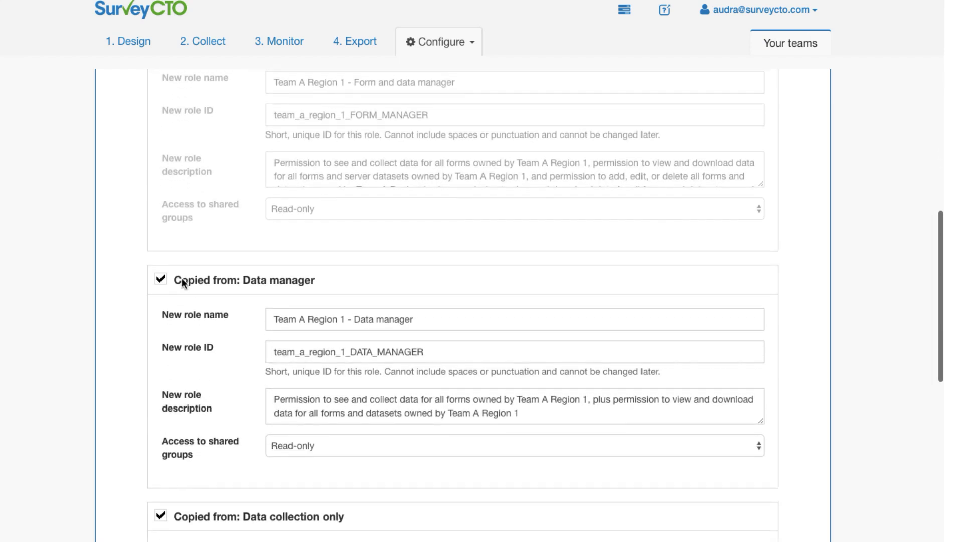
click(429, 300)
text(- District 1)
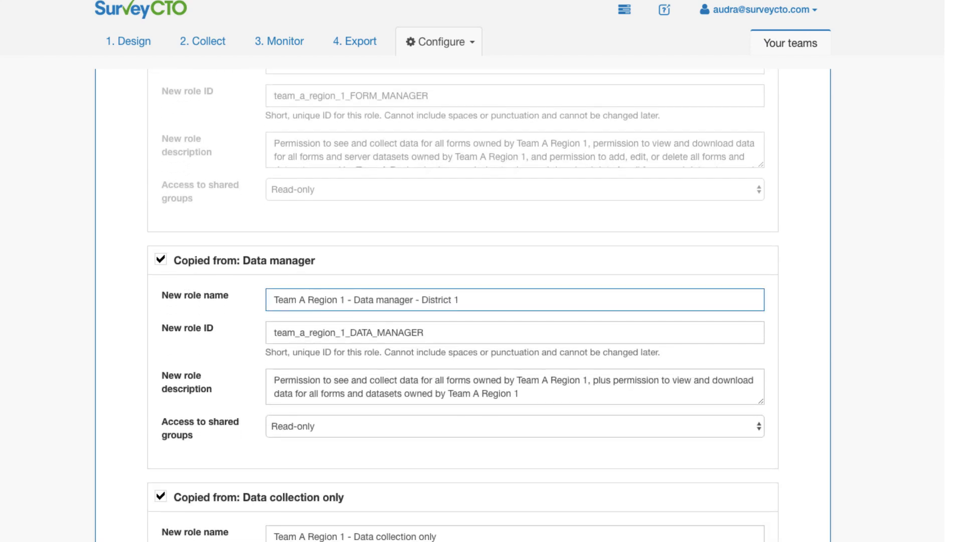
key(Tab)
key(Right)
text(_)
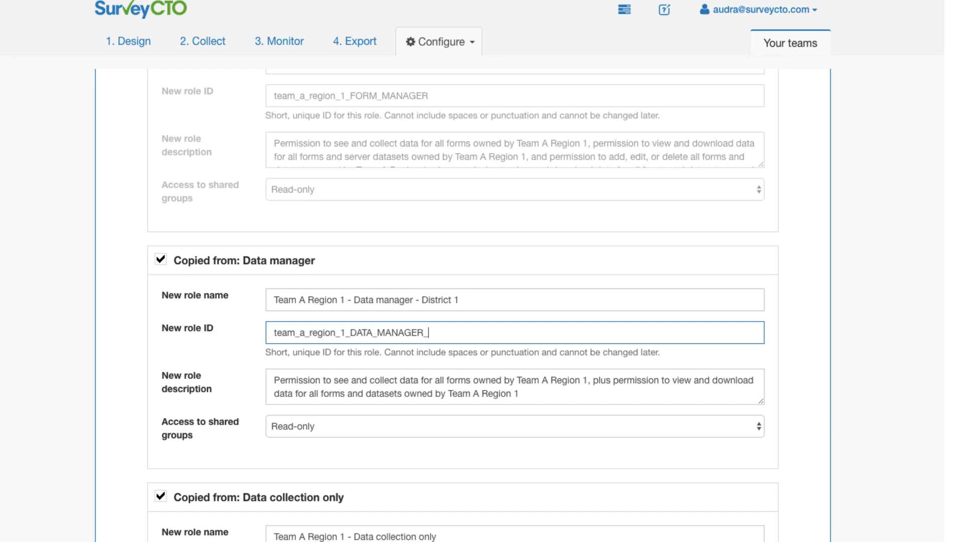
text(district 1)
key(Tab)
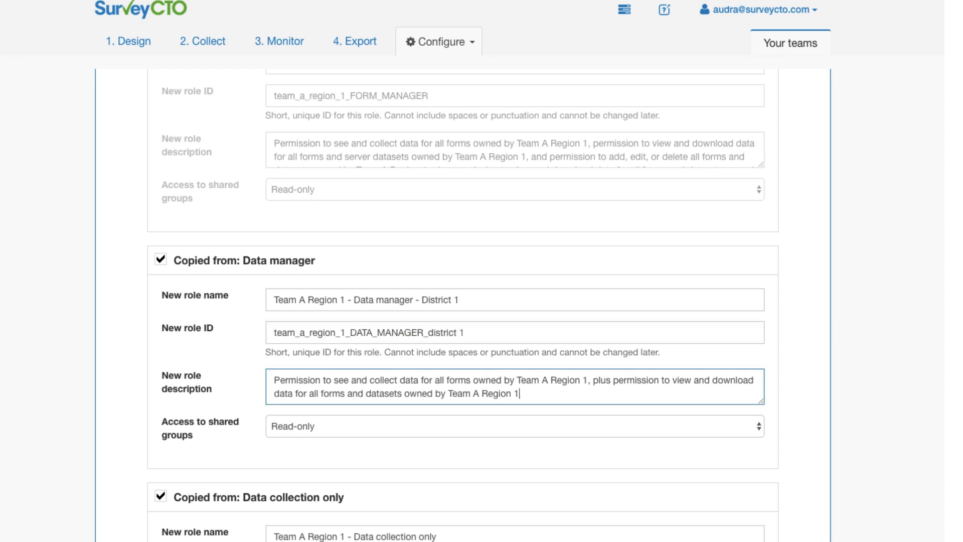
text(- District 1)
scroll(545, 306, down, 1)
scroll(481, 301, down, 2)
click(399, 374)
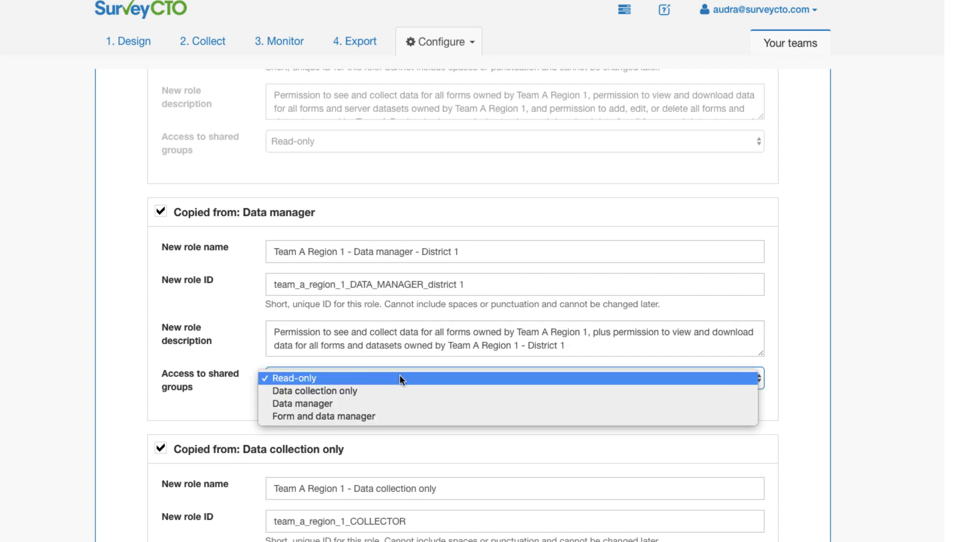
click(398, 404)
Suffix the Data collection only role's name, ID and description with District 1 and give it Data collection only access.
scroll(392, 406, down, 4)
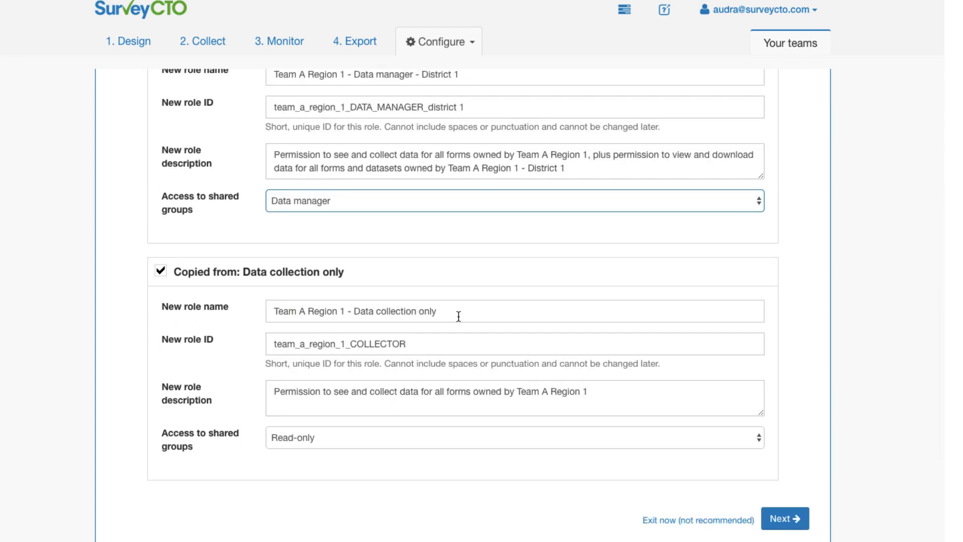
click(457, 311)
text(- District 1)
click(458, 341)
text(_district 1)
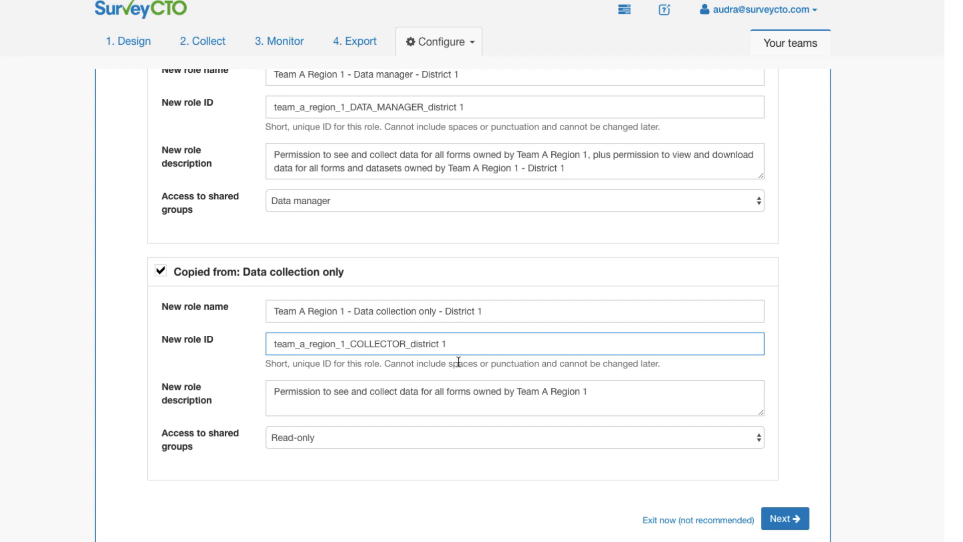
click(615, 391)
text(- District 1)
click(582, 438)
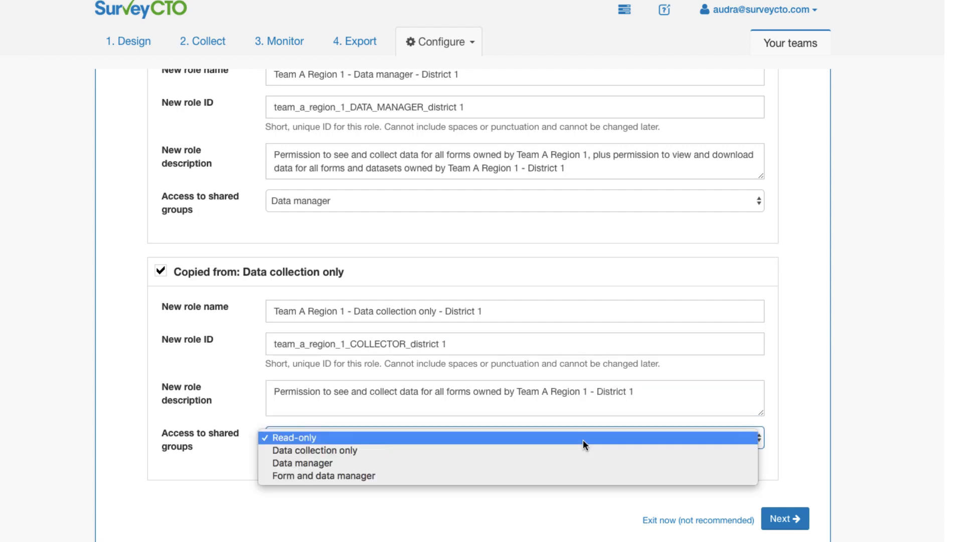
click(582, 449)
click(784, 518)
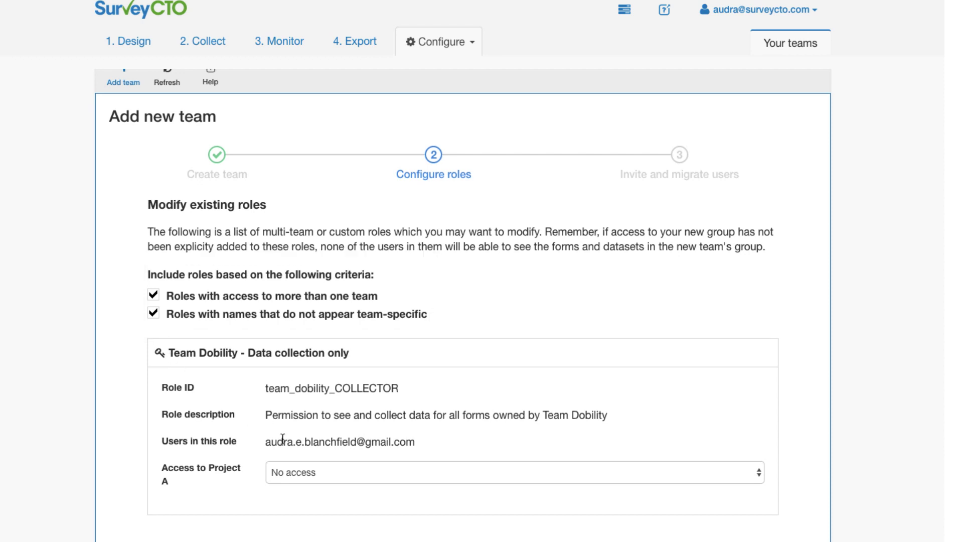
Give Team Dobility - Data collection only 'Data collection only' access to Project A and finish roles.
click(302, 472)
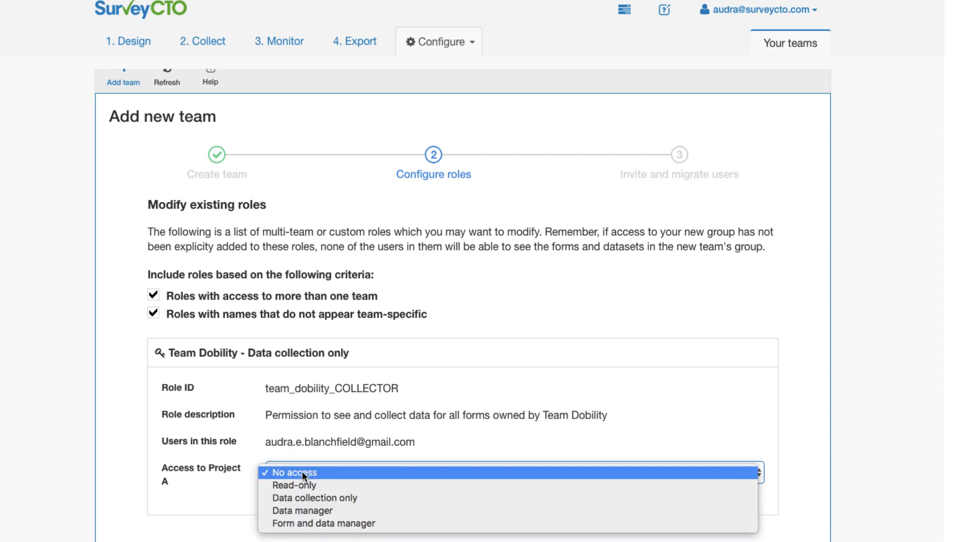
click(307, 497)
scroll(545, 439, down, 3)
click(781, 435)
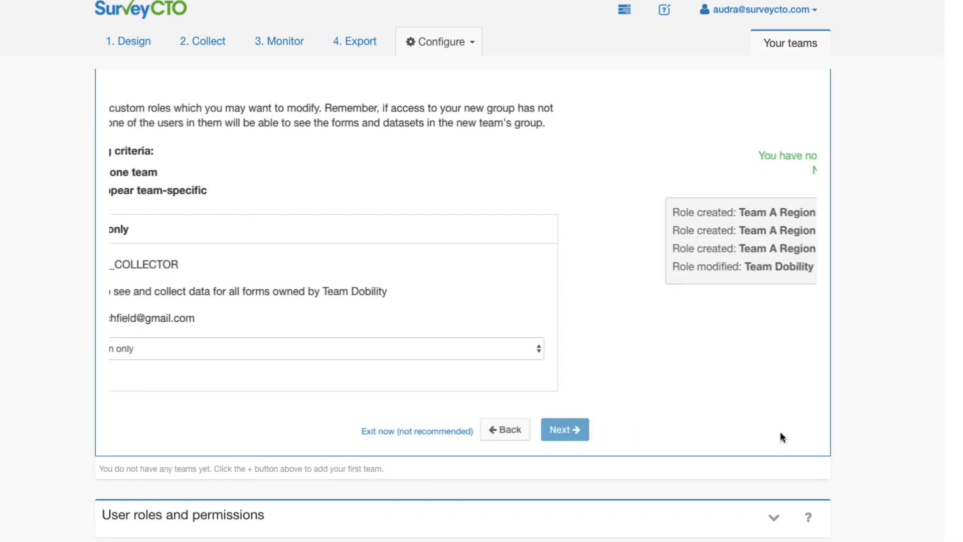
scroll(780, 434, up, 1)
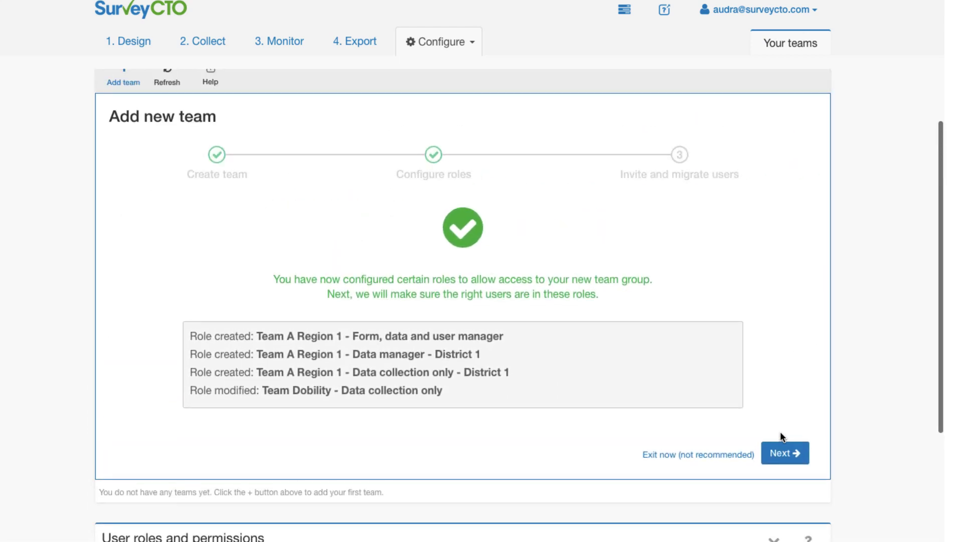
Invite three new users by e-mail to the Data collection only - District 1 role.
click(784, 452)
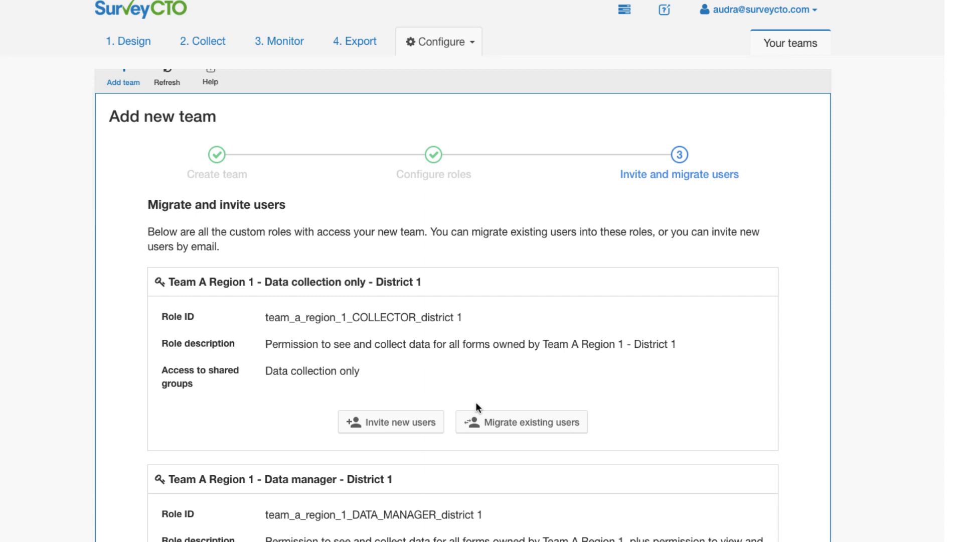
click(420, 431)
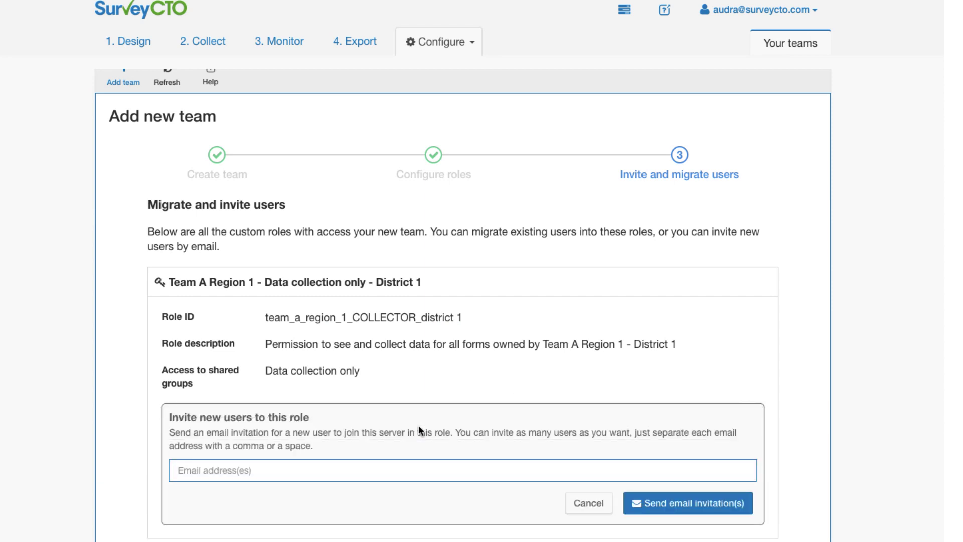
scroll(420, 429, down, 2)
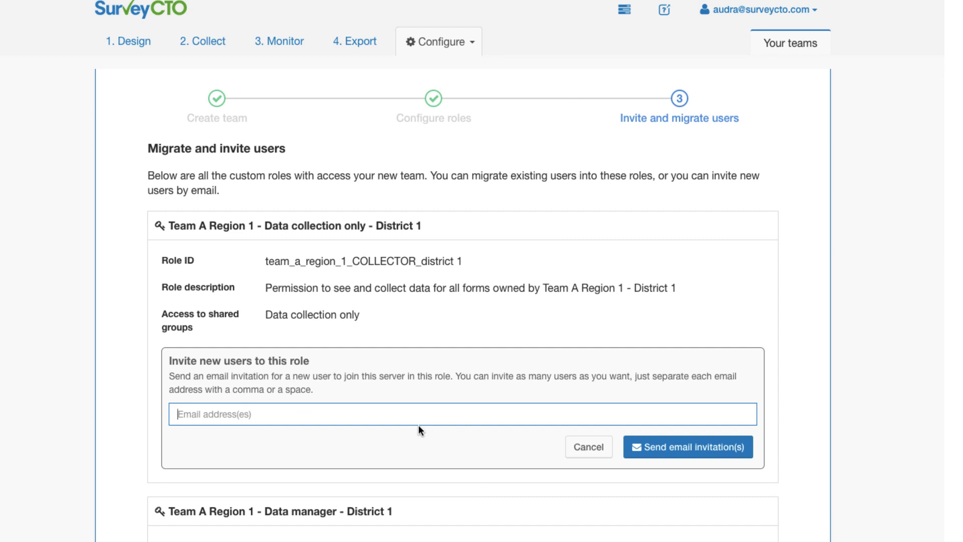
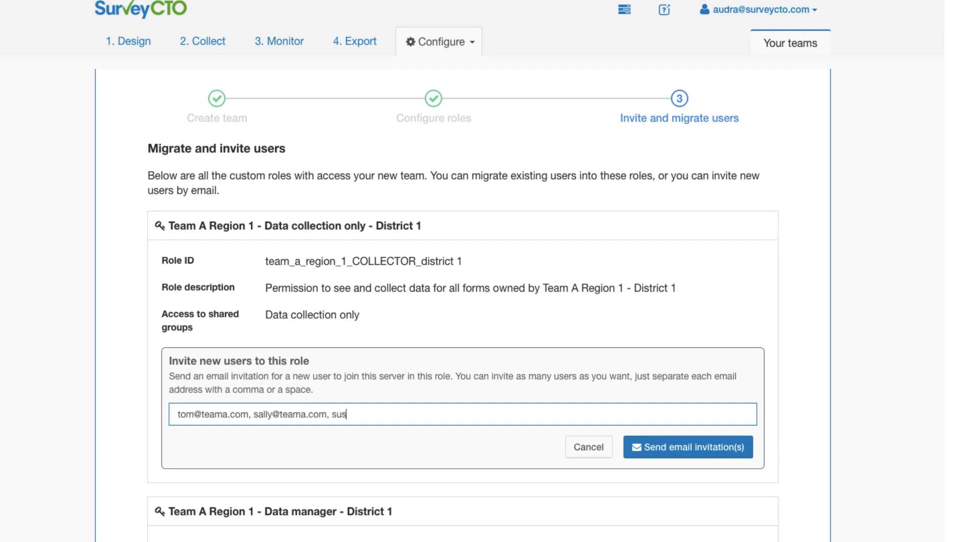
Tick the first three global users to migrate into the Form, data and user manager role.
scroll(473, 474, down, 5)
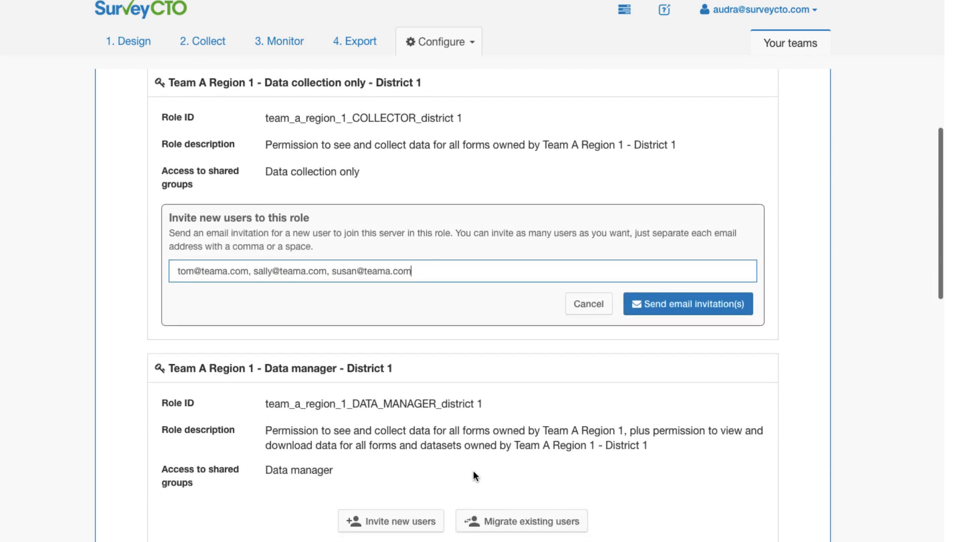
scroll(473, 475, down, 2)
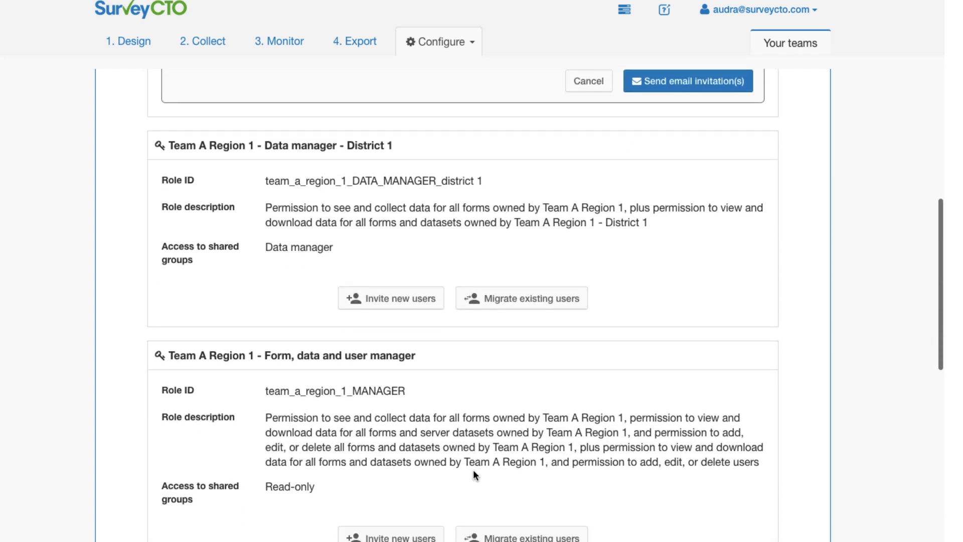
scroll(474, 472, down, 3)
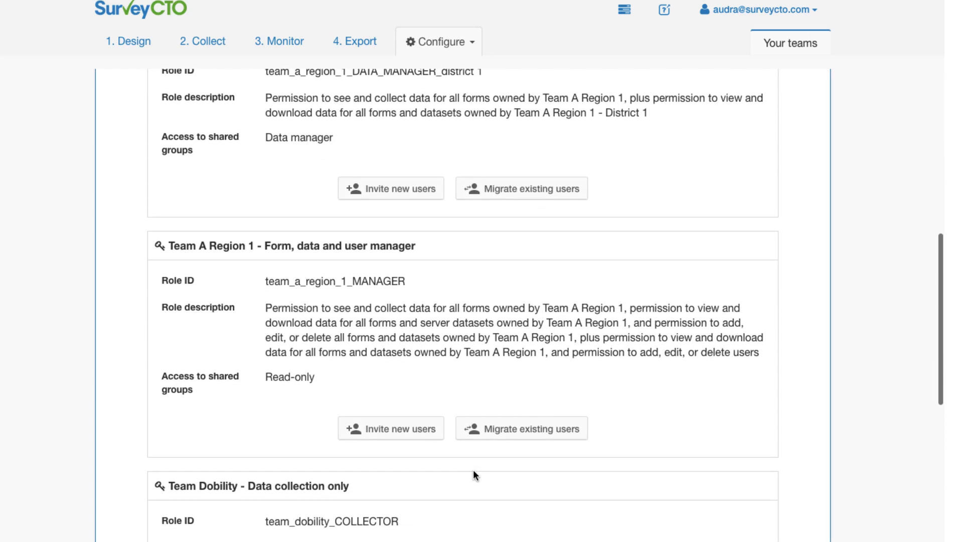
scroll(475, 475, down, 2)
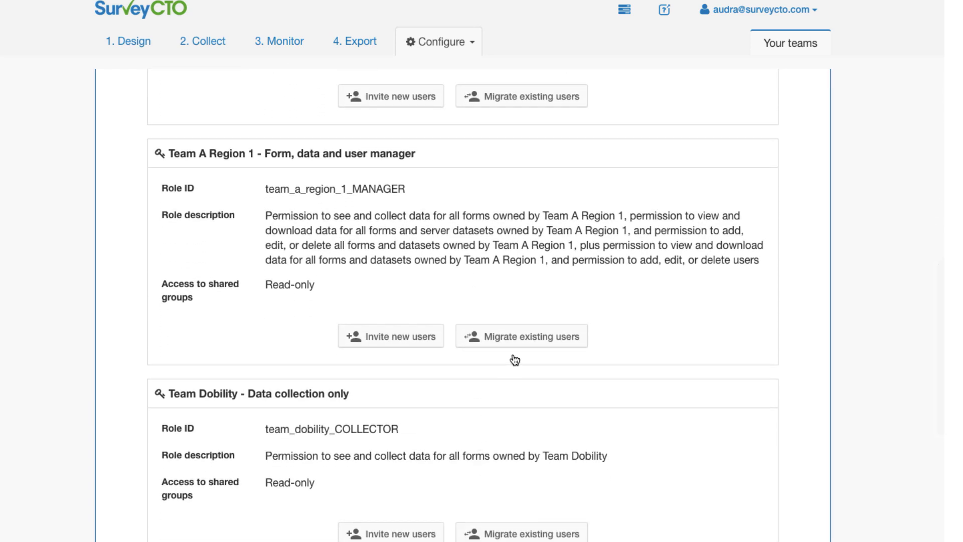
click(528, 340)
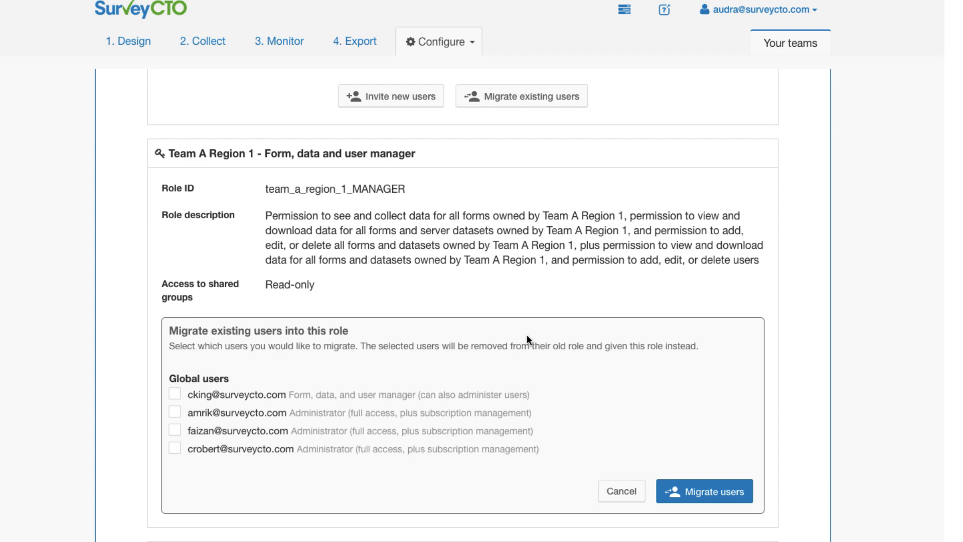
click(223, 430)
click(223, 413)
click(223, 394)
scroll(685, 489, down, 6)
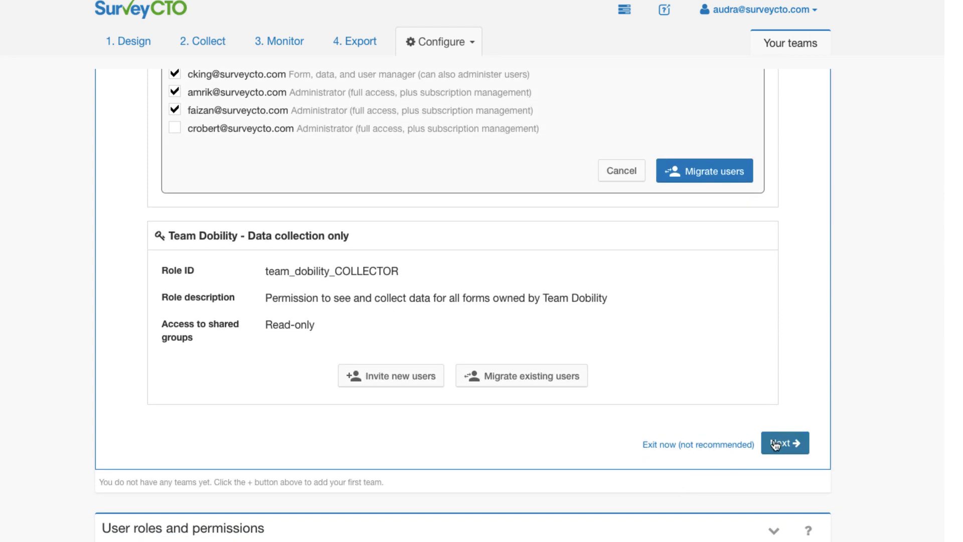
Finish and close the team wizard so Team A Region 1 (team_a_region_1) appears under Your teams.
click(783, 443)
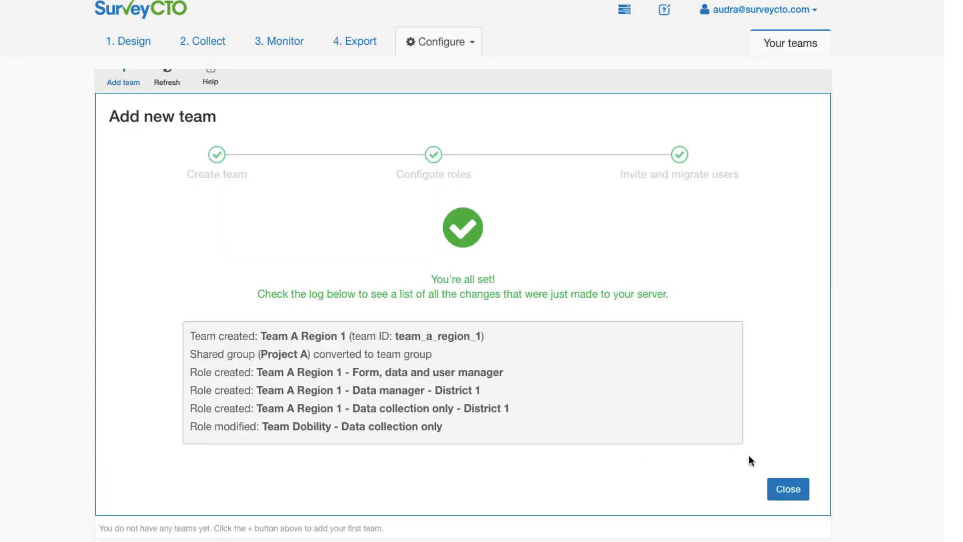
click(789, 494)
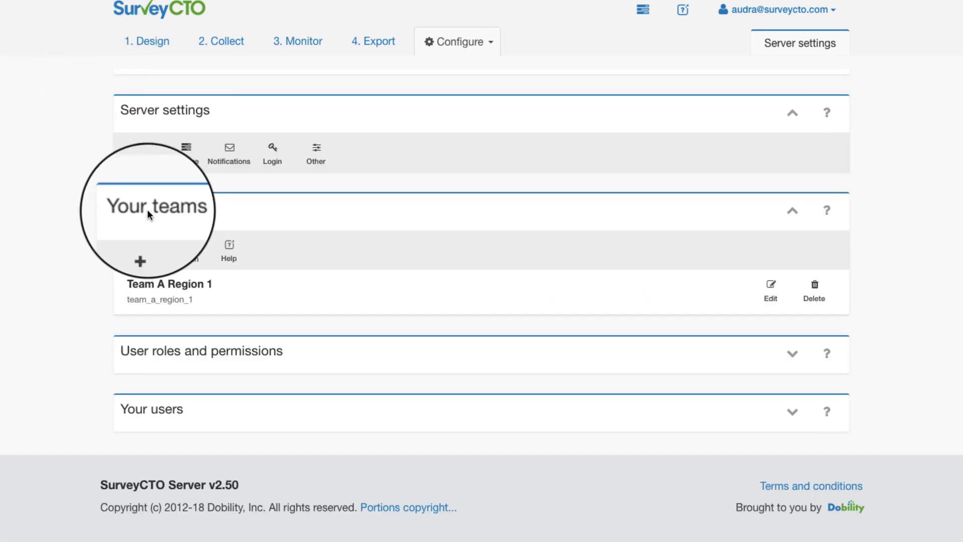